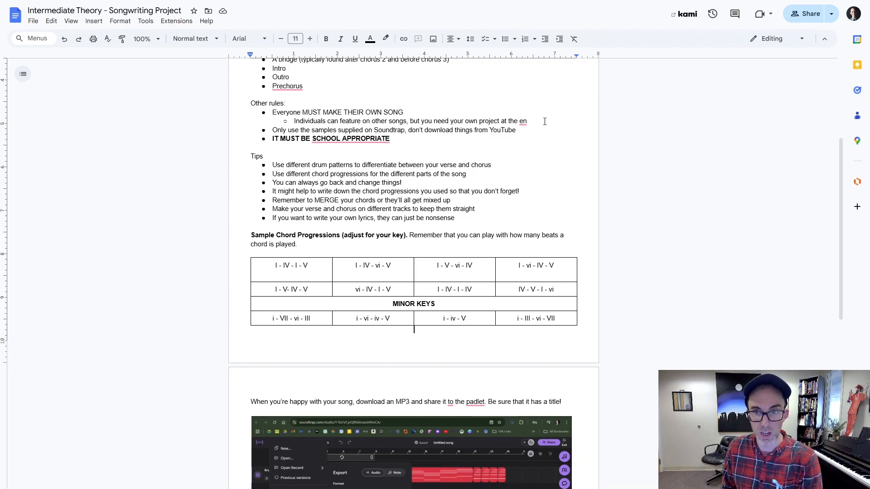
Step: Complete the cut-off word in the sub-bullet under "Everyone MUST MAKE THEIR OWN SONG" as "end" and review the rules and tips
click(529, 121)
text(d)
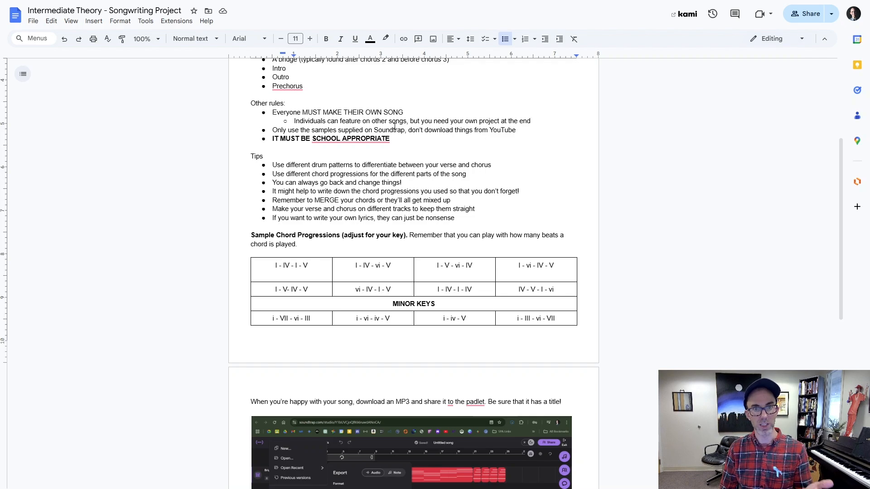
click(345, 138)
click(338, 167)
scroll(465, 215, down, 1)
scroll(402, 211, up, 1)
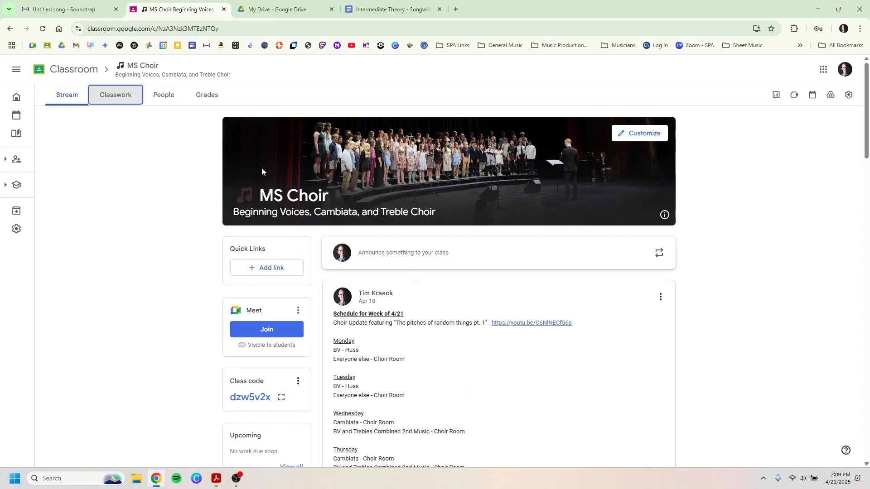
Step: In the MS Choir class's Classwork in Google Classroom, expand the 2025 Intermediate Theory Final Project assignment and read its instructions
scroll(469, 256, up, 9)
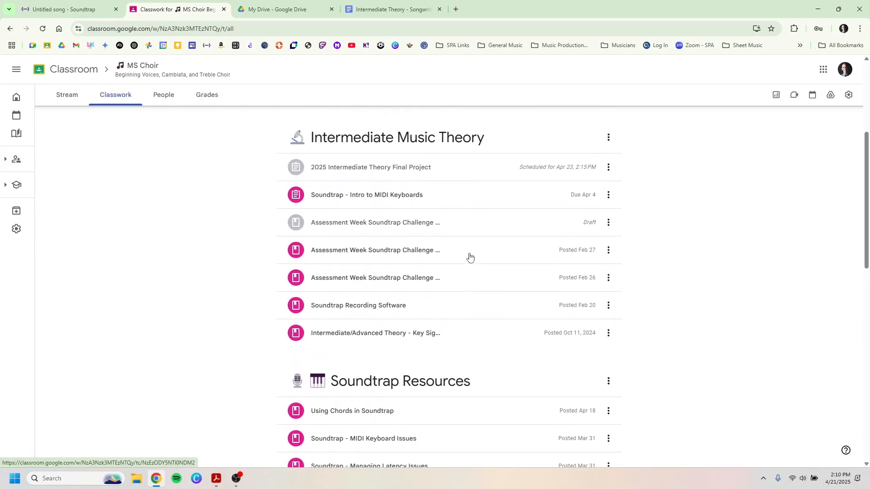
click(382, 229)
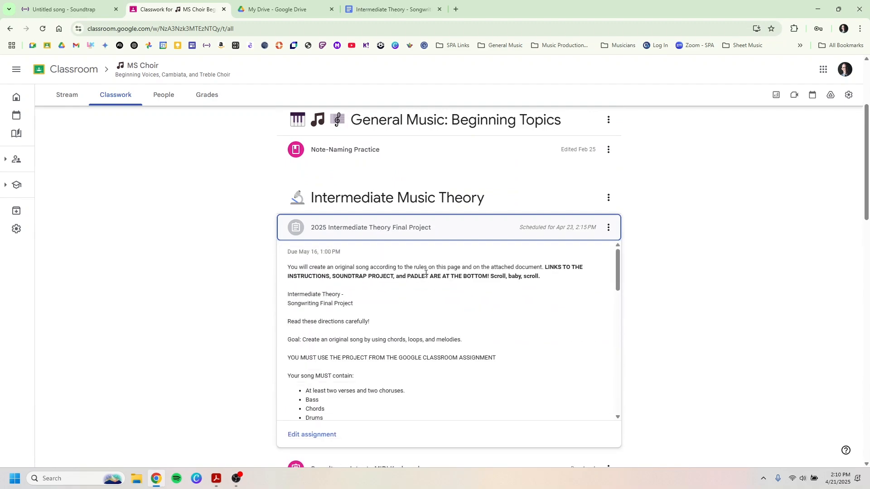
scroll(393, 308, down, 10)
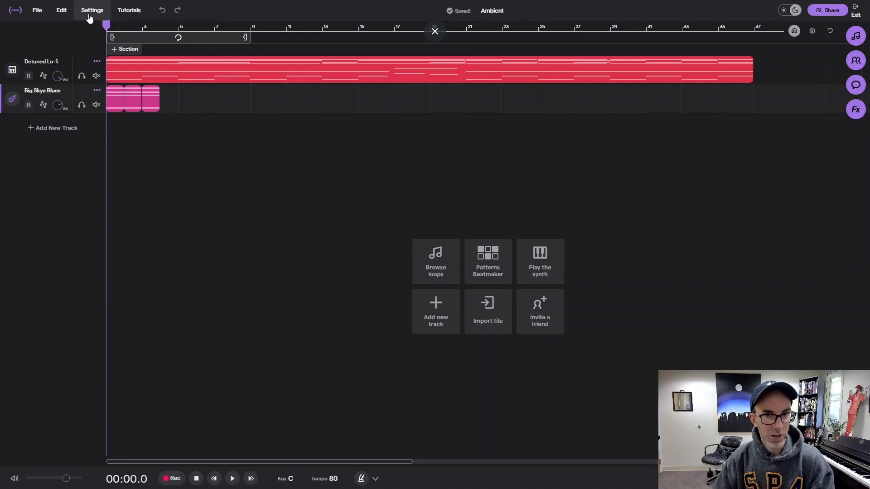
Step: Switch to the Soundtrap studio and check the sound quality options in the project settings
click(88, 13)
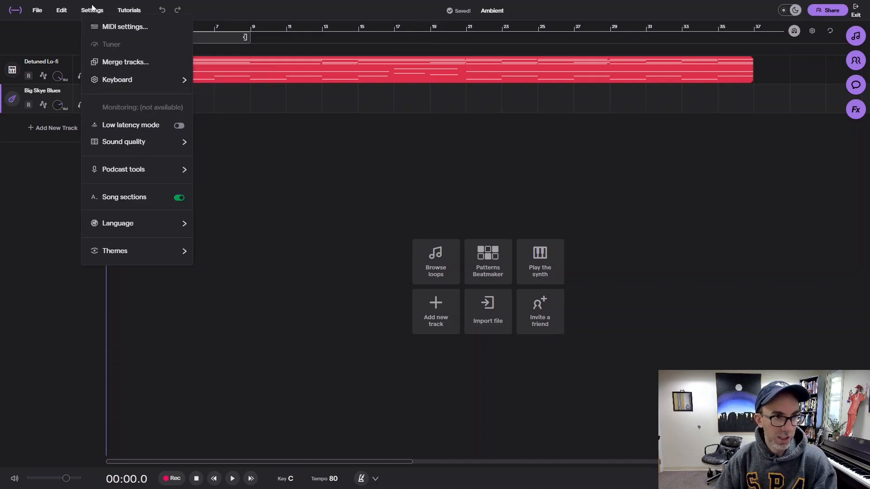
mouse_move(139, 136)
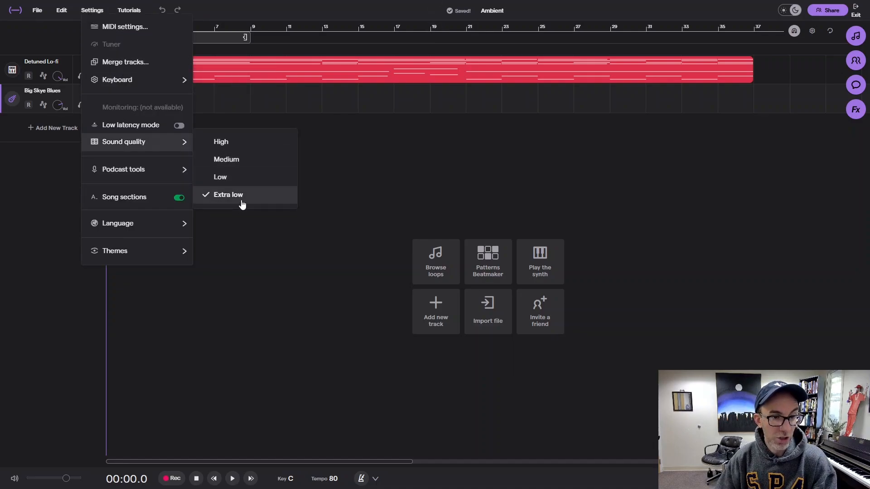
click(252, 247)
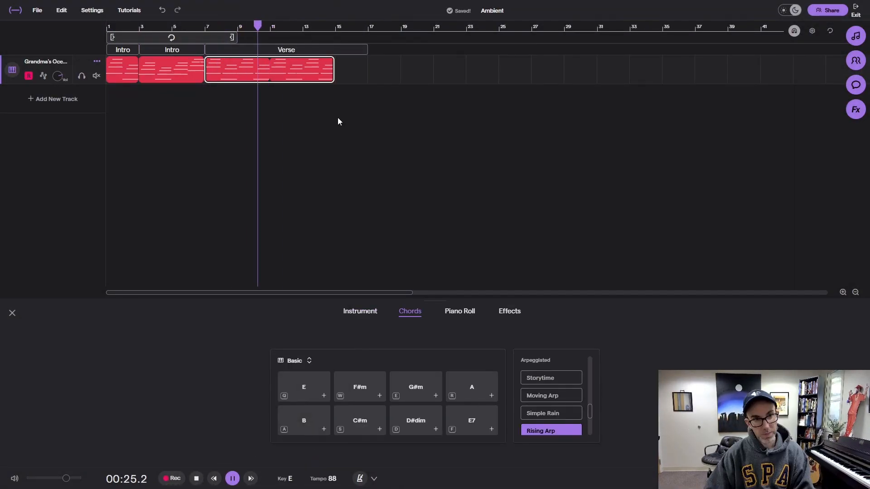
Step: Choose an arpeggiated chord pattern and add the B chord to the song's keyboard track
click(551, 420)
click(324, 429)
click(551, 389)
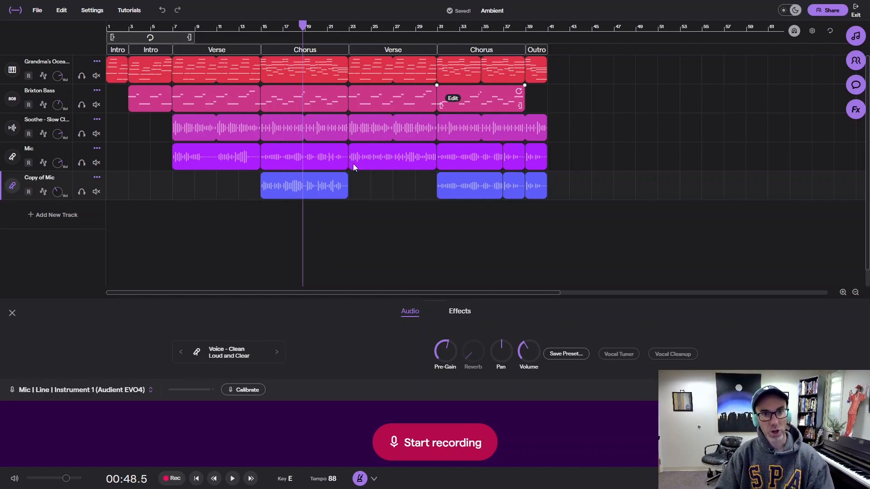
Step: Move the playhead to the first verse at bar 7 and view the song section types available after the outro
click(175, 26)
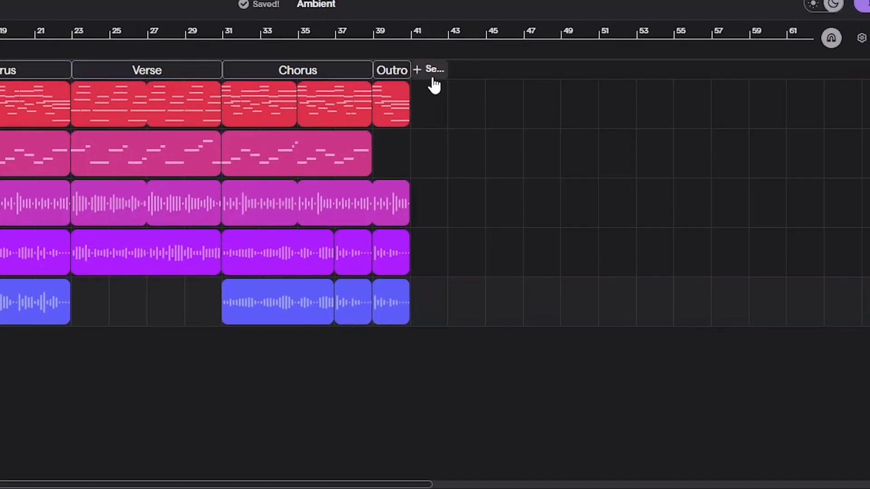
click(559, 49)
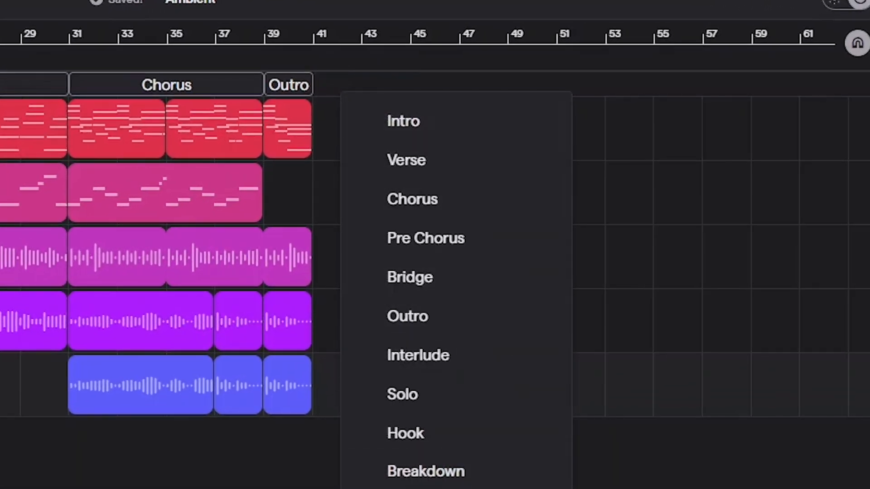
click(263, 92)
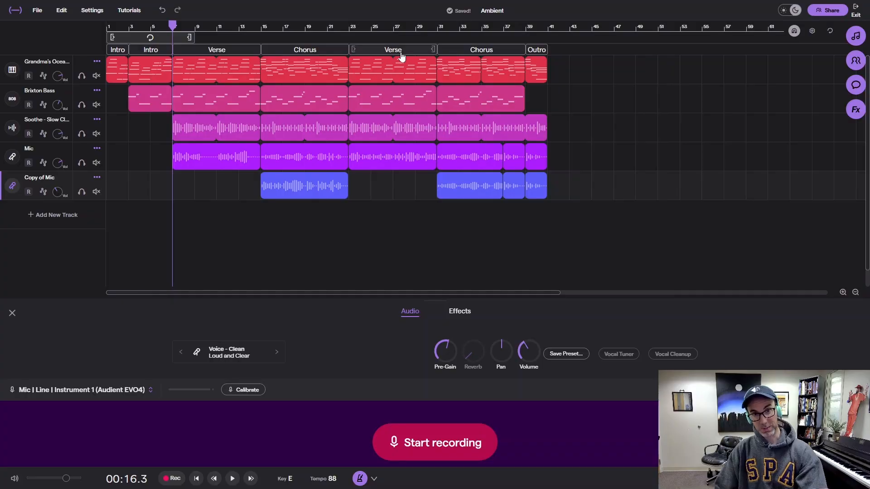
Step: Try duplicating the second Verse section with all its clips to bar 45, and undo the paste
click(401, 52)
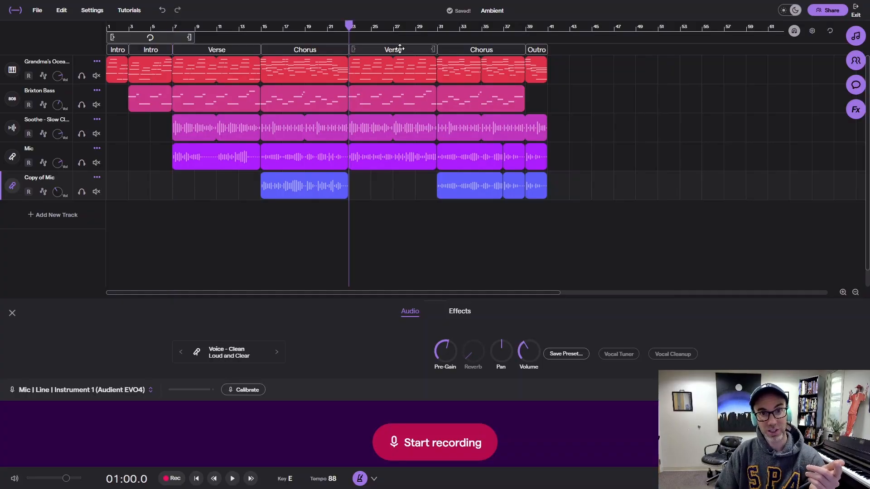
click(337, 50)
click(379, 51)
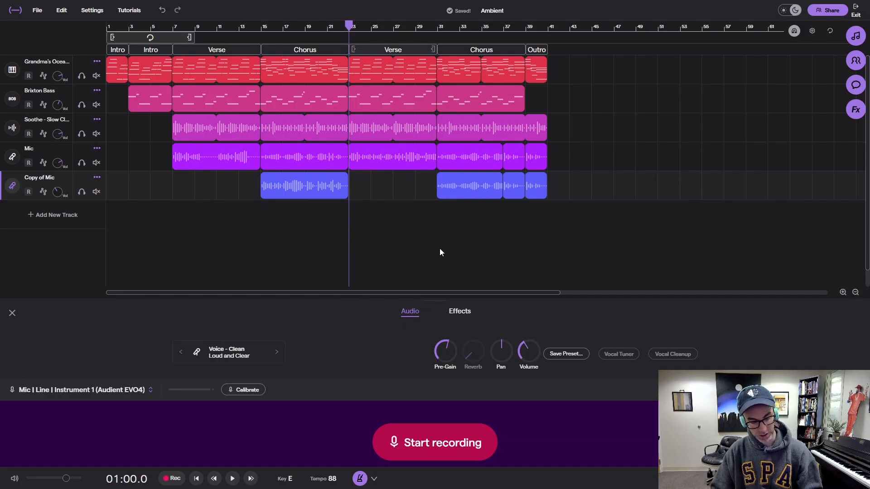
click(587, 39)
key(ctrl+v)
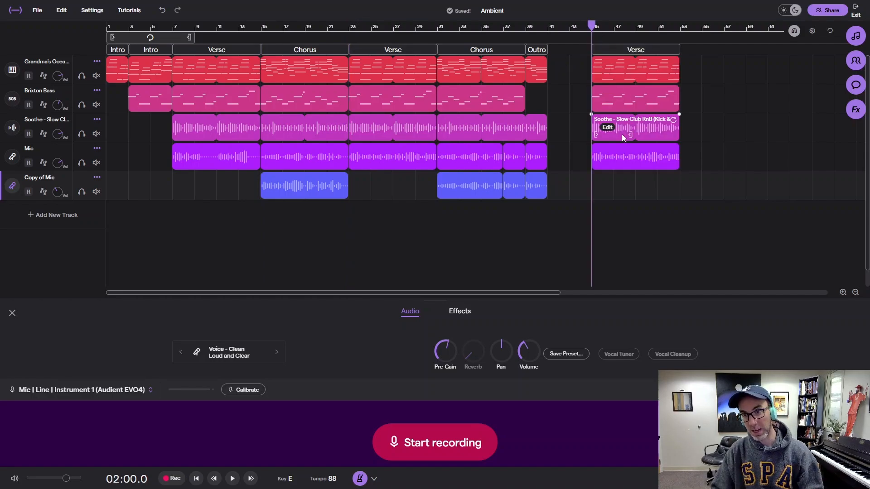
key(ctrl+z)
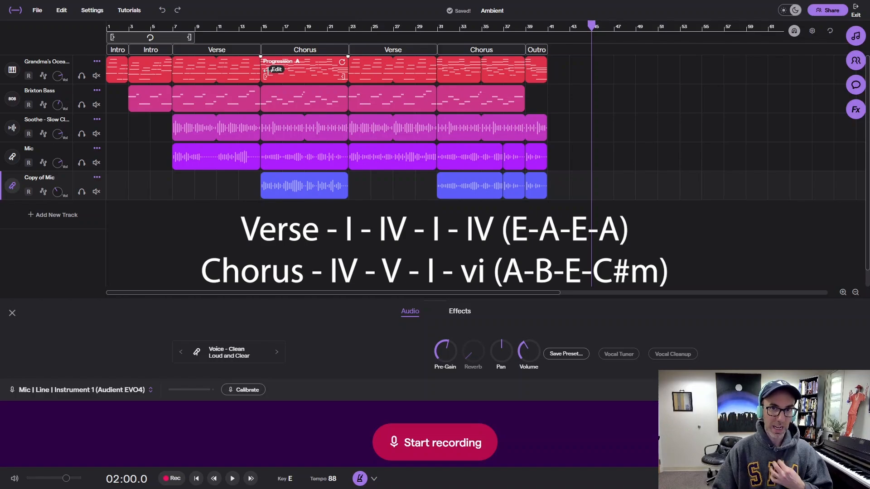
Step: Listen to the first verse from bar 7 and the first chorus from bar 15 to compare them
click(261, 26)
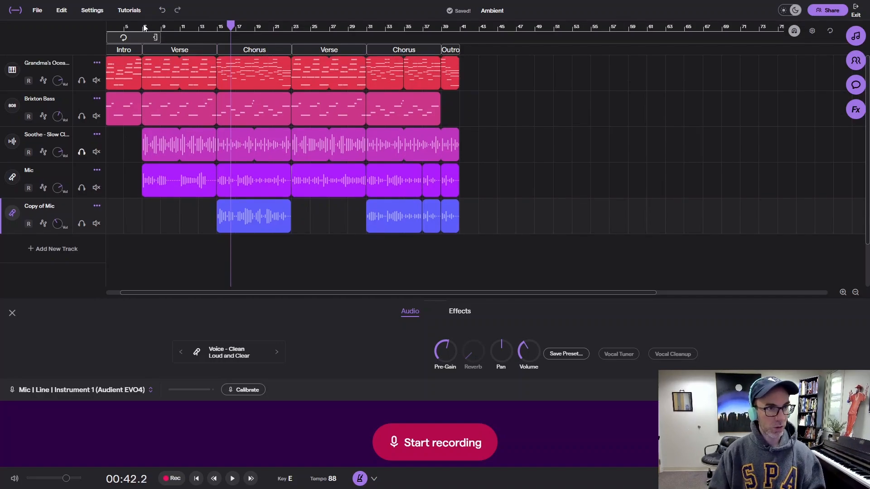
click(141, 33)
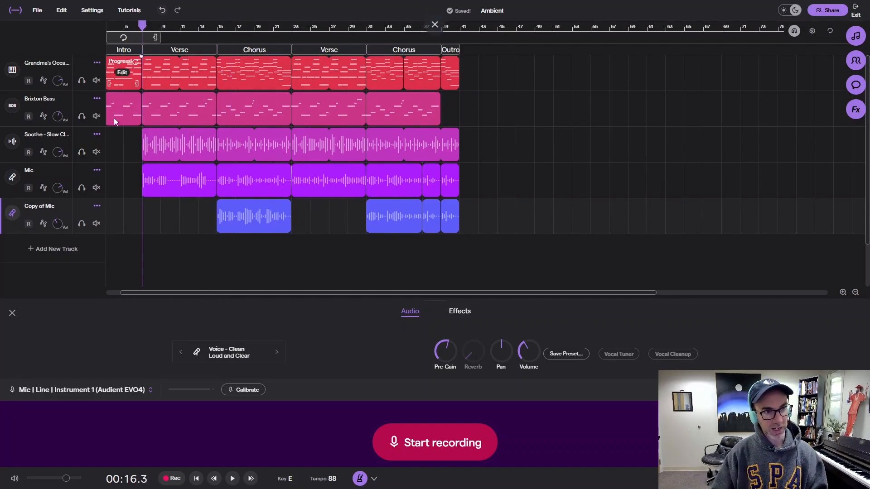
click(216, 27)
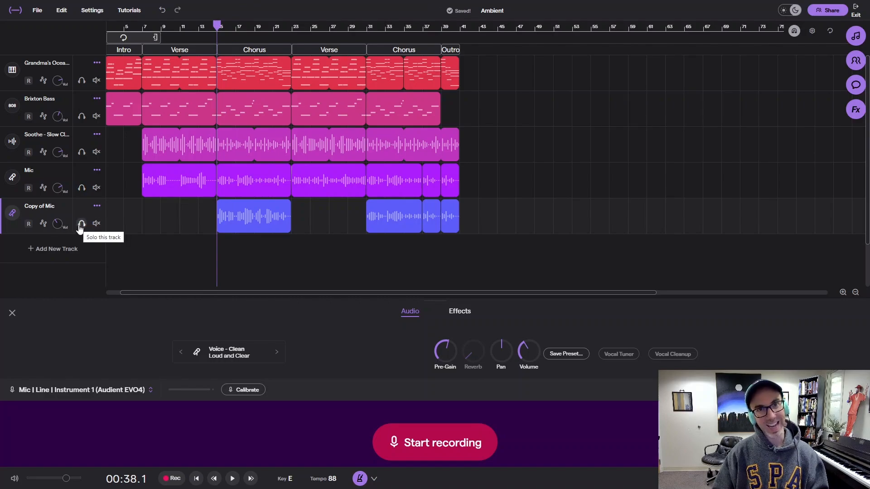
Step: Solo the Copy of Mic track, listen to its chorus vocals alone, and turn the solo off
click(81, 223)
key(space)
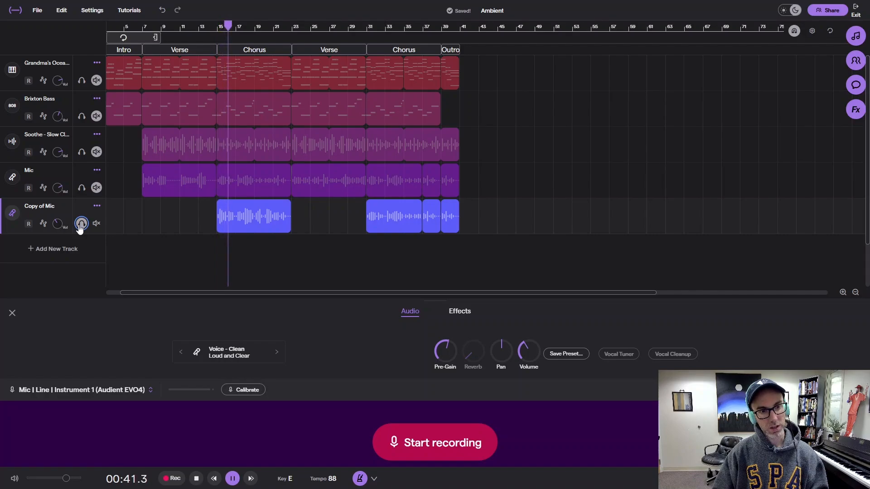
key(space)
click(81, 223)
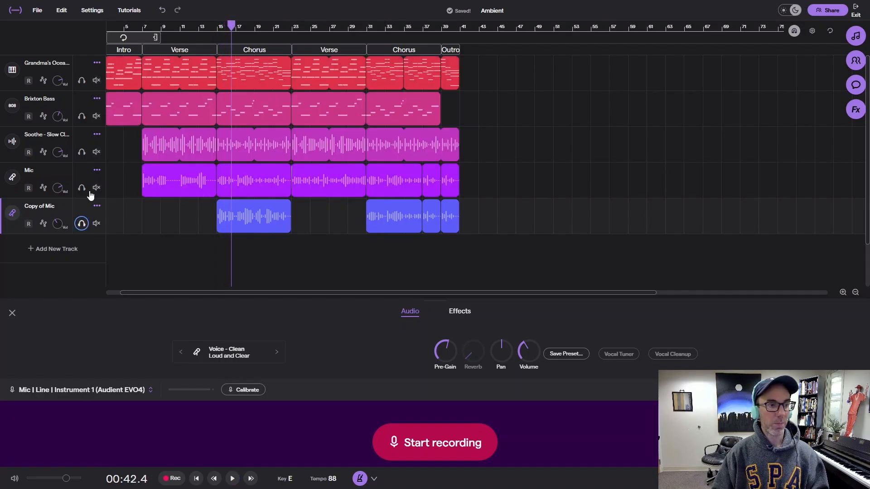
Step: Solo the Mic and Copy of Mic tracks together and play the first chorus from bar 15
click(81, 187)
click(81, 223)
scroll(169, 25, left, 1)
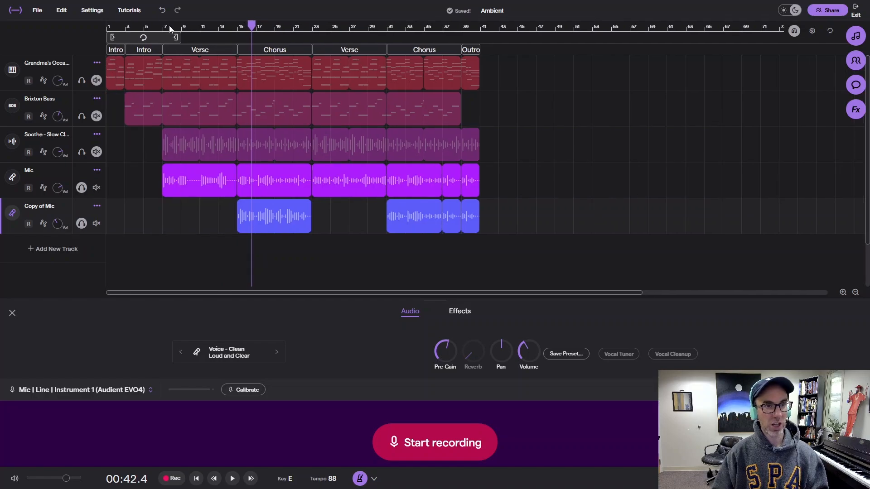
click(238, 29)
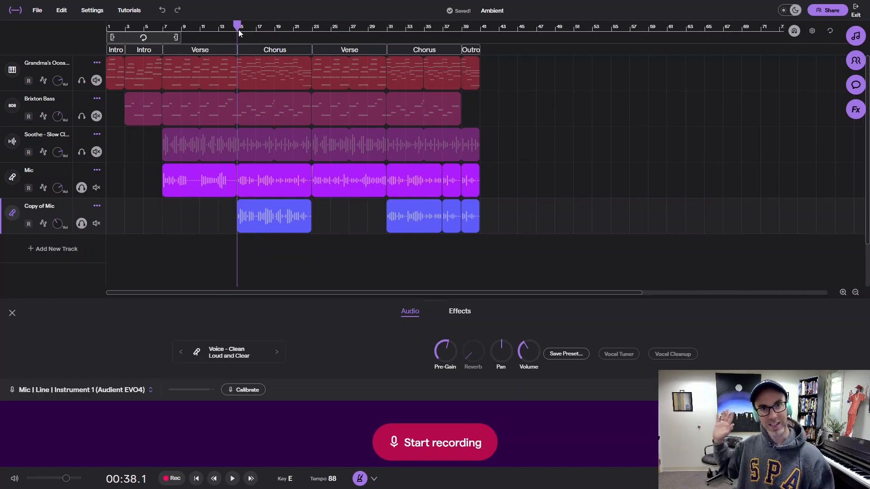
key(space)
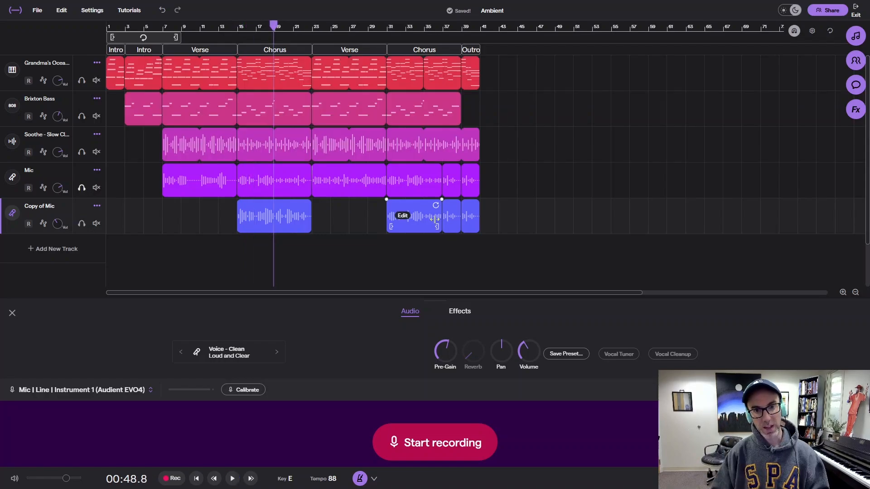
Step: Play the whole song from the beginning with the track settings closed, and stop playback after the outro
drag(147, 27, 105, 27)
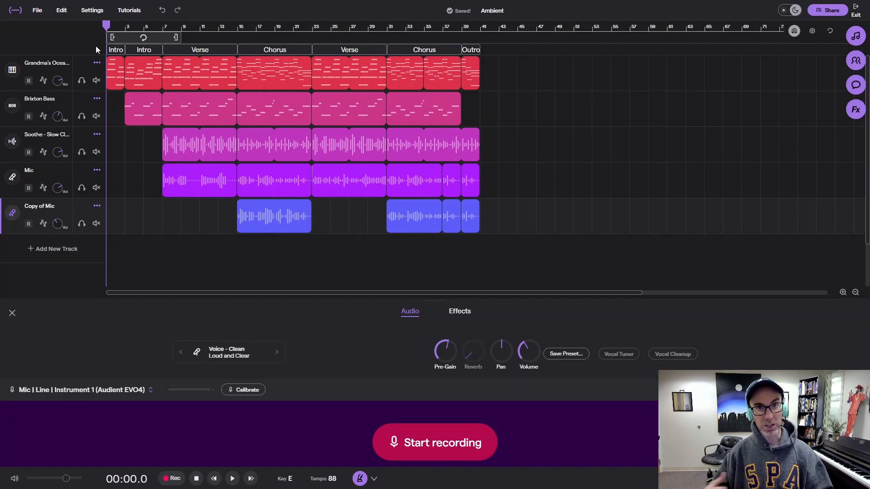
key(space)
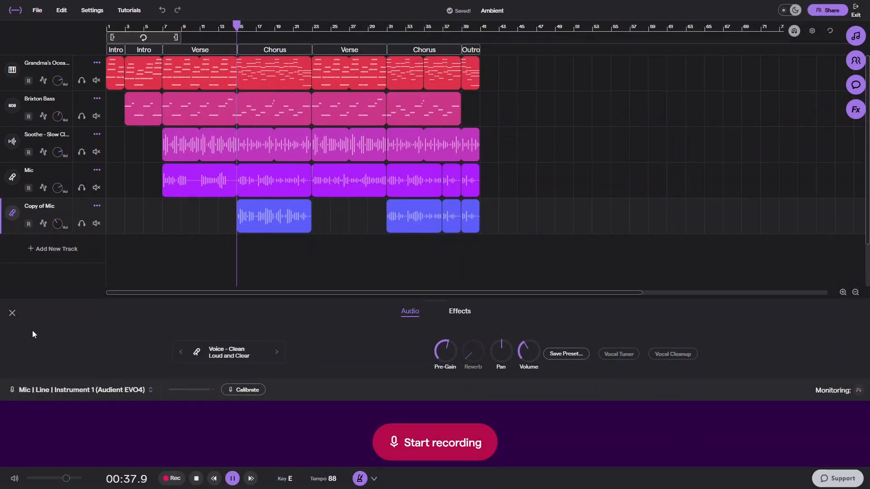
click(12, 313)
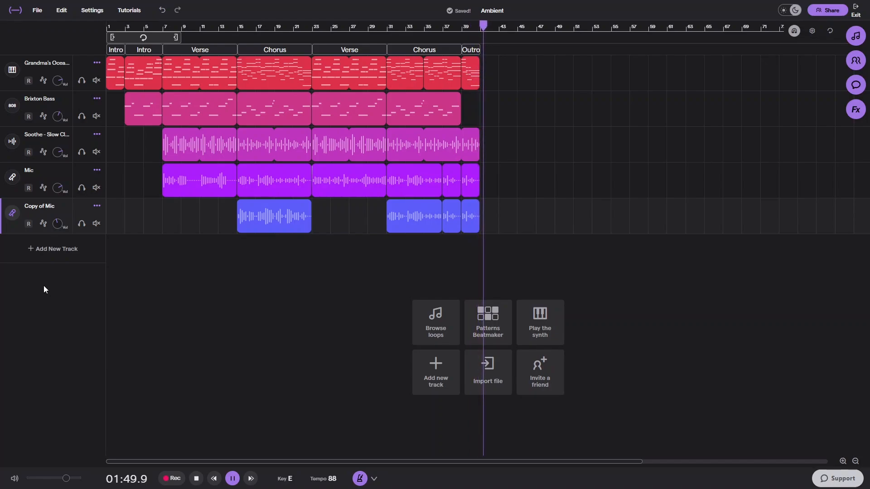
key(space)
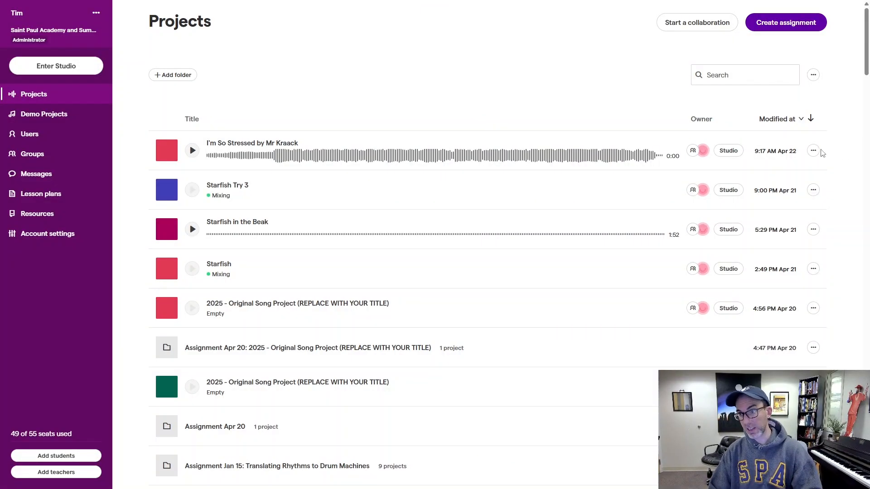
Step: Download the "I'm So Stressed" project from the projects list as an MP3 and save it in Downloads
click(813, 150)
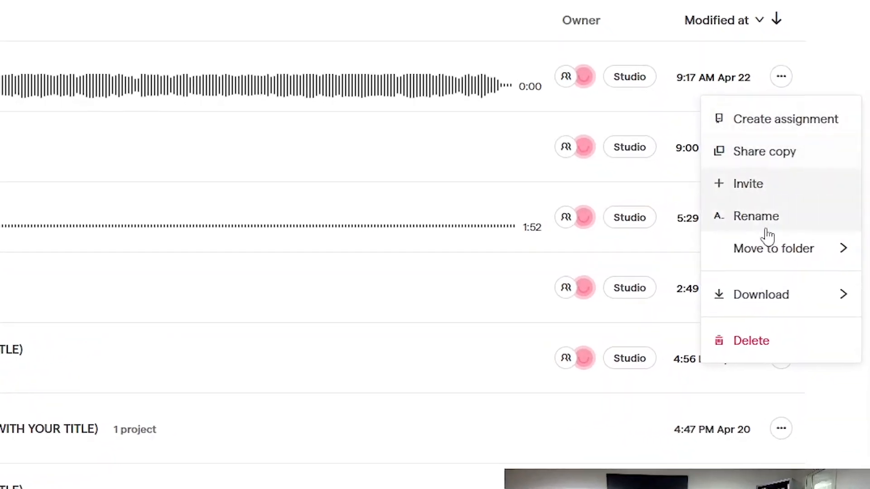
mouse_move(818, 244)
mouse_move(788, 303)
click(583, 304)
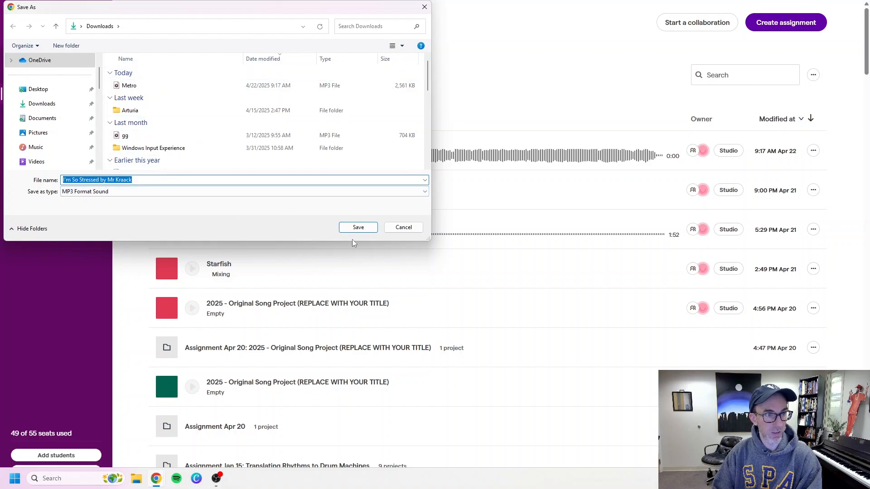
click(358, 227)
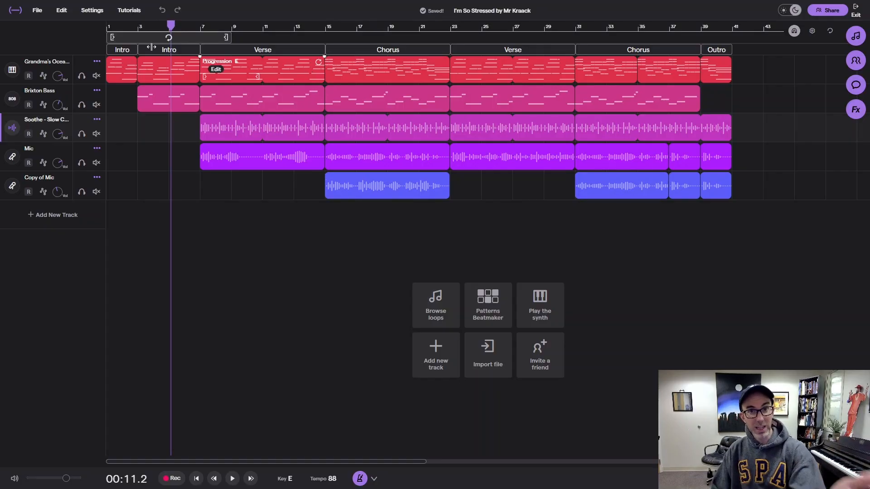
Step: Export the open song as an MP3 from within the studio and cancel saving the second copy
click(37, 10)
mouse_move(126, 151)
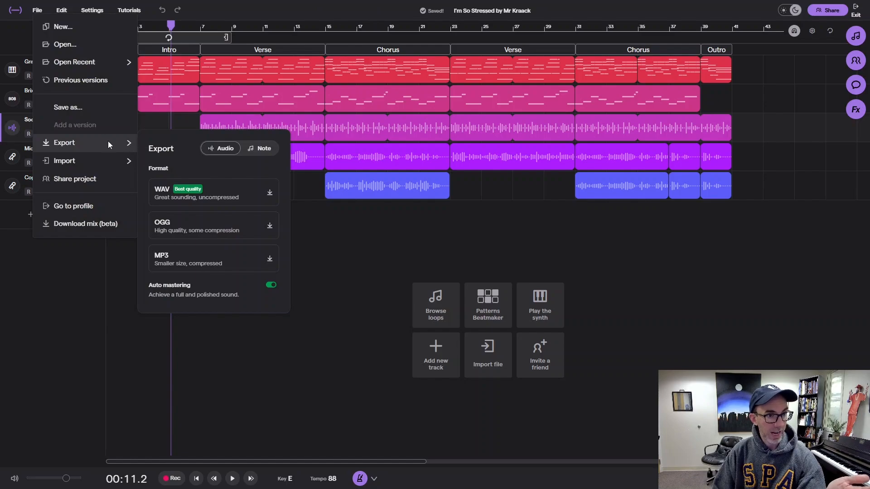
click(270, 261)
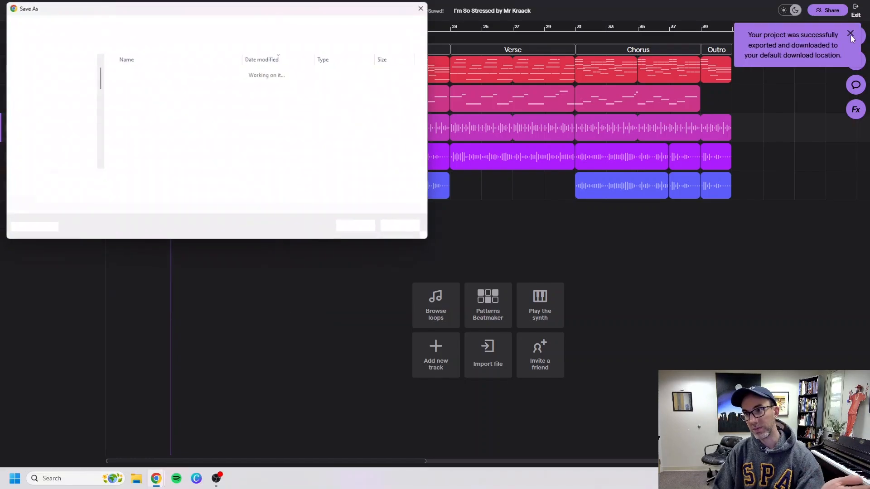
click(402, 229)
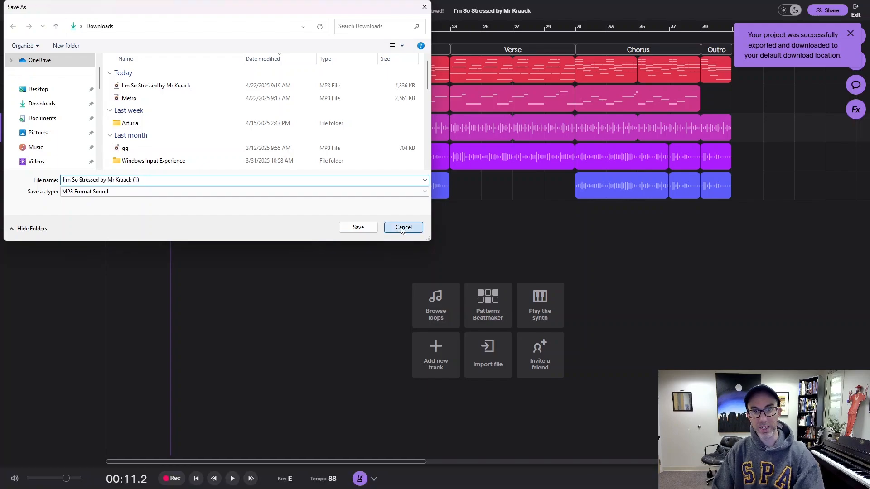
Step: Switch to the Google Classroom assignment, open its linked class padlet, and start a new post on the 2025 Int. Theory Playlist
click(266, 10)
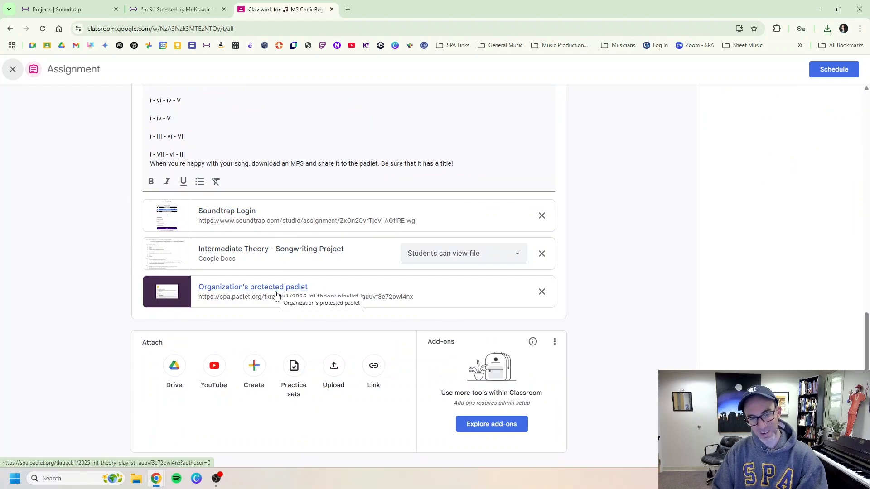
click(276, 293)
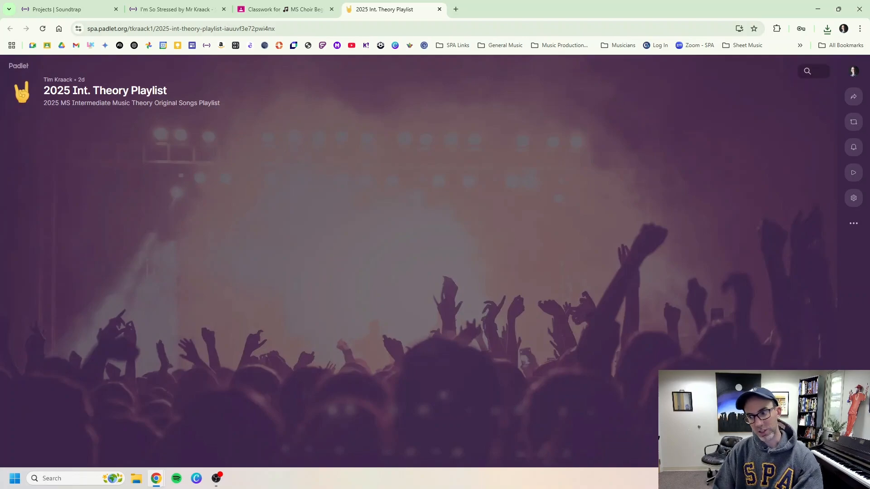
click(849, 446)
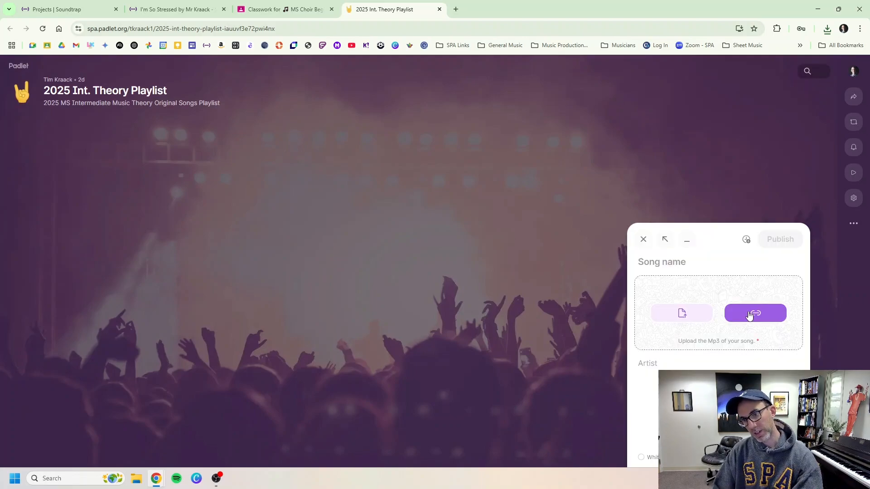
Step: Upload the "I'm So Stressed" MP3 from Downloads to the new post and publish it with the song name "I'm So Stressed"
click(681, 313)
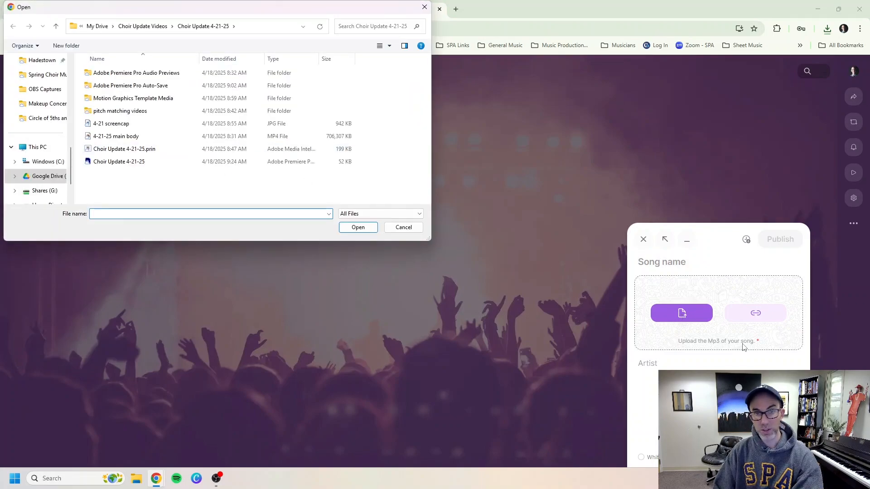
scroll(35, 62, up, 5)
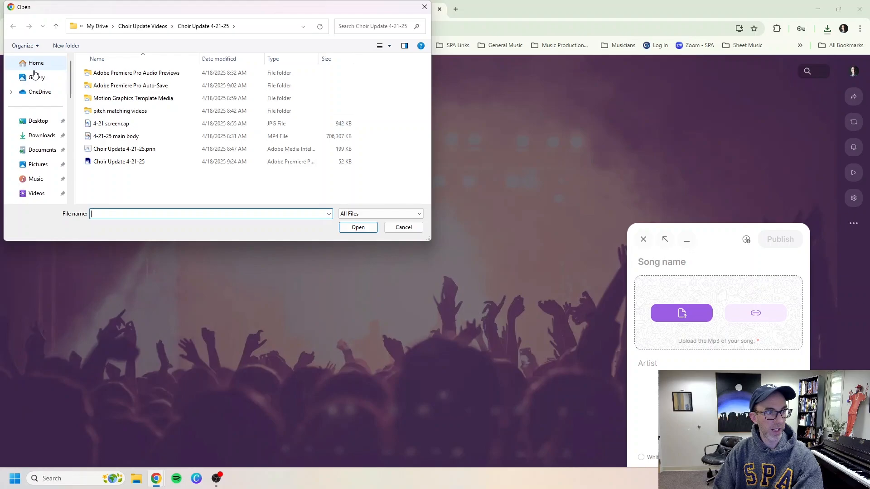
click(44, 137)
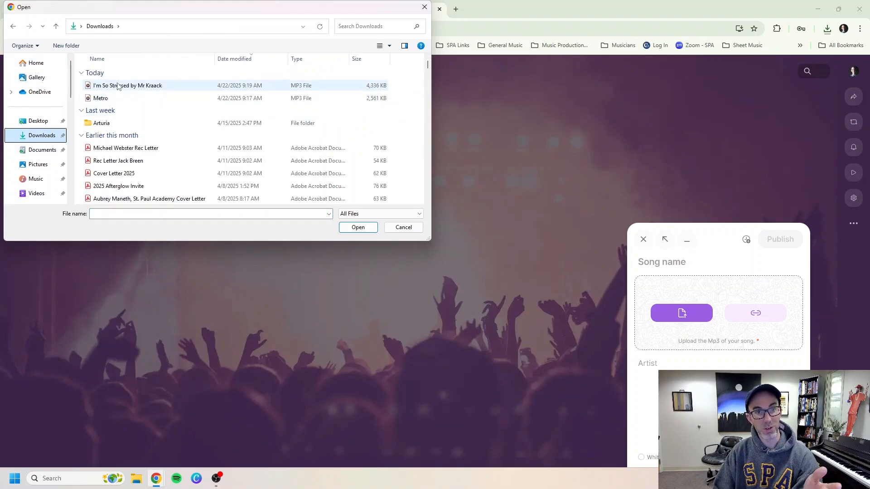
click(117, 85)
click(358, 228)
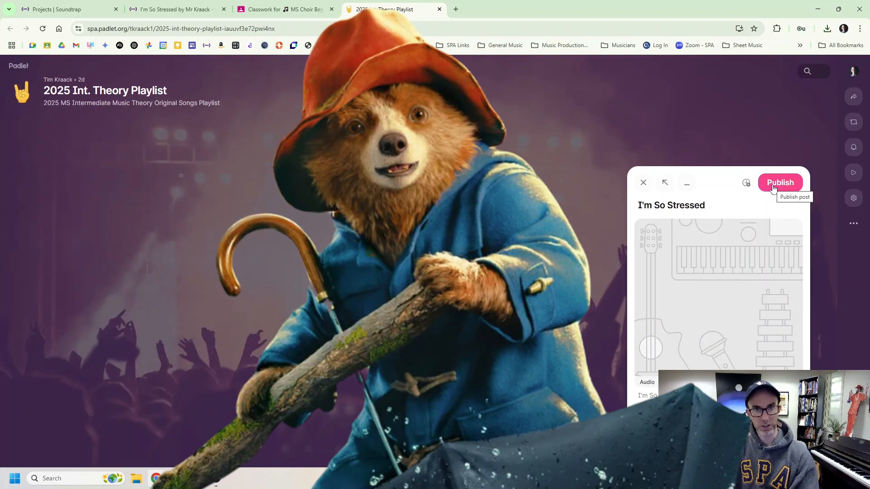
click(773, 186)
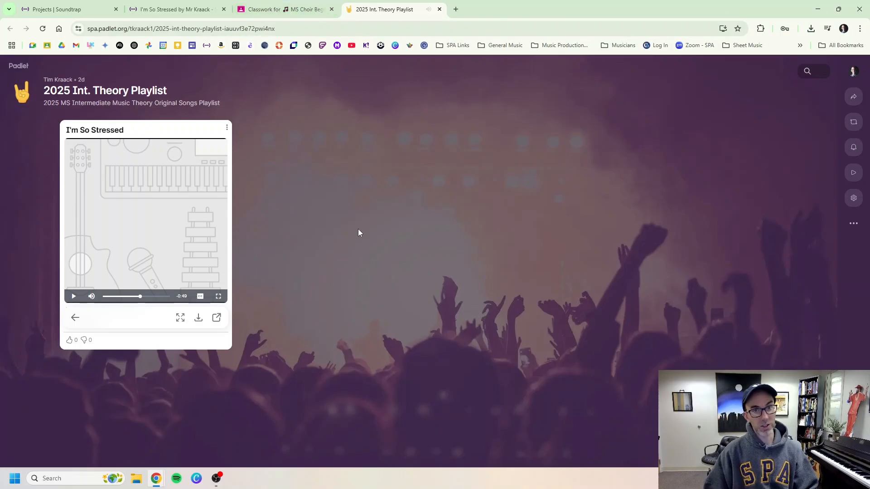